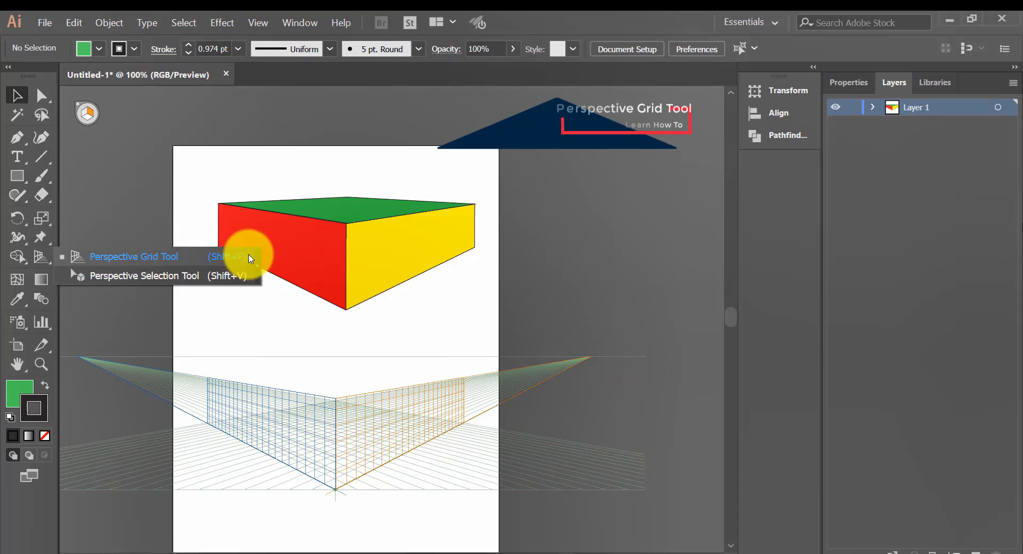
click(198, 314)
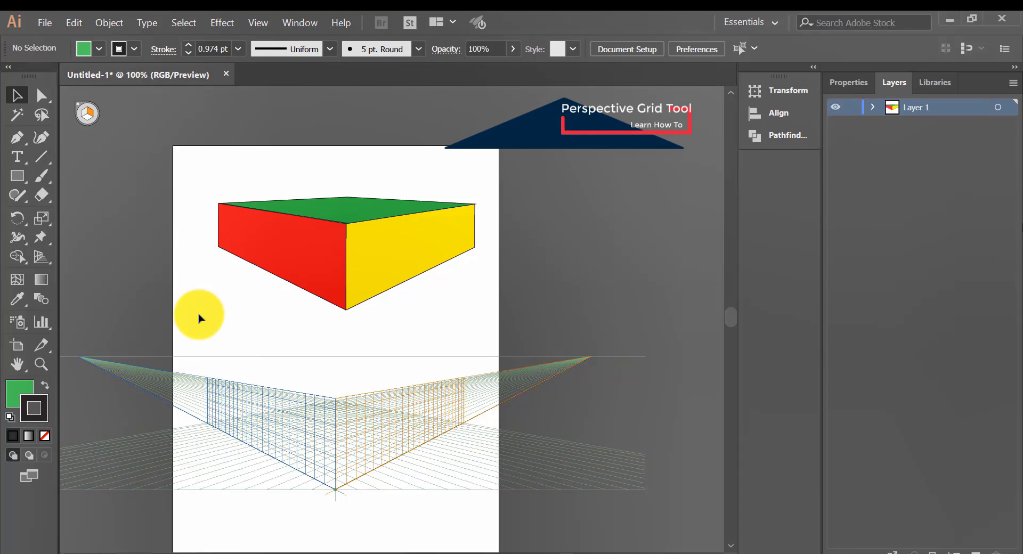
click(264, 262)
click(349, 256)
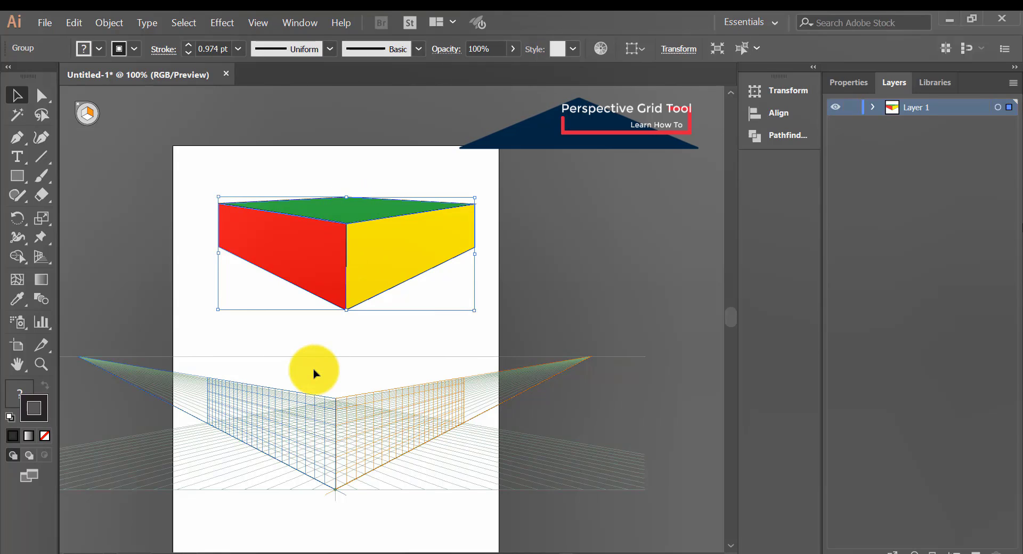
click(307, 299)
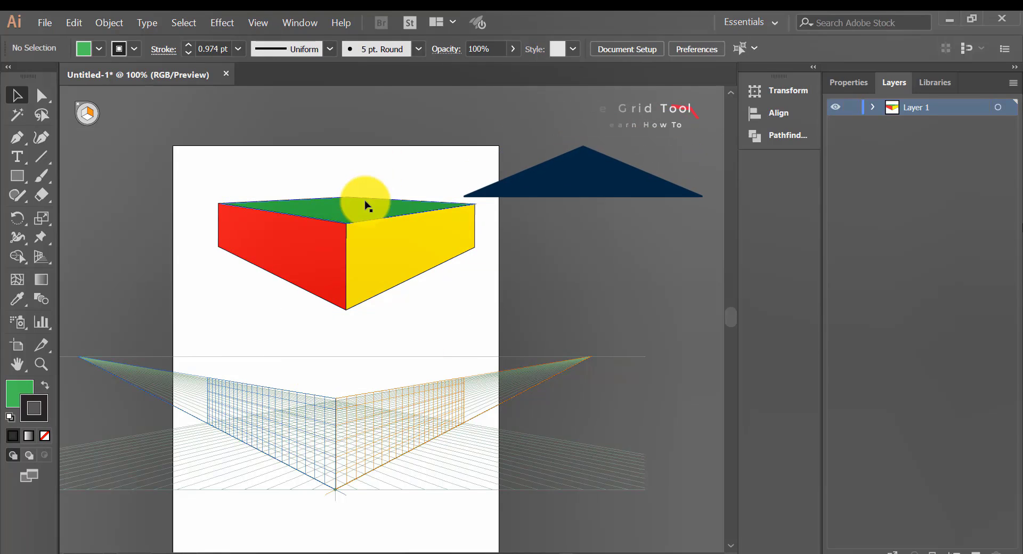
Create a new landscape Letter document from the recent 792 x 612 pt preset.
click(44, 22)
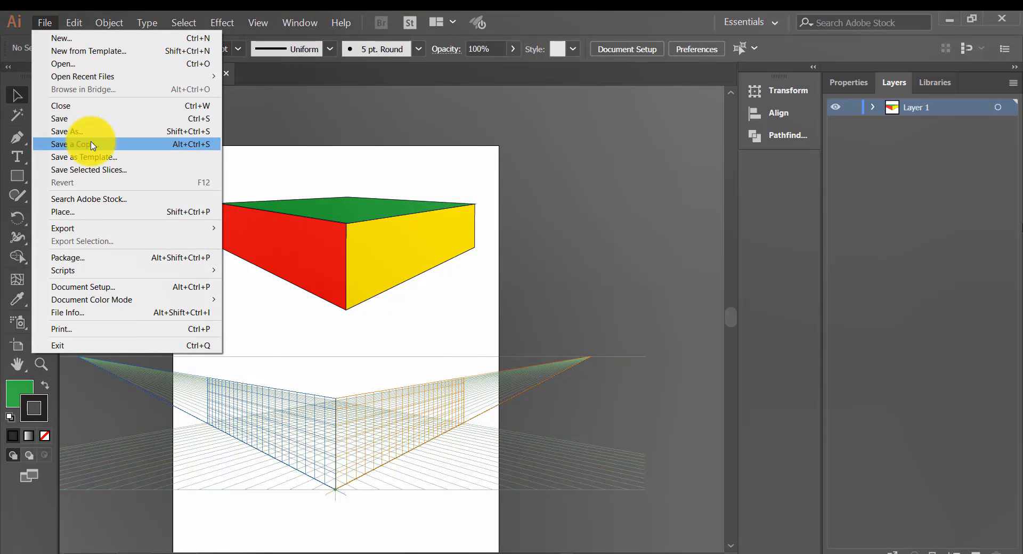
click(67, 41)
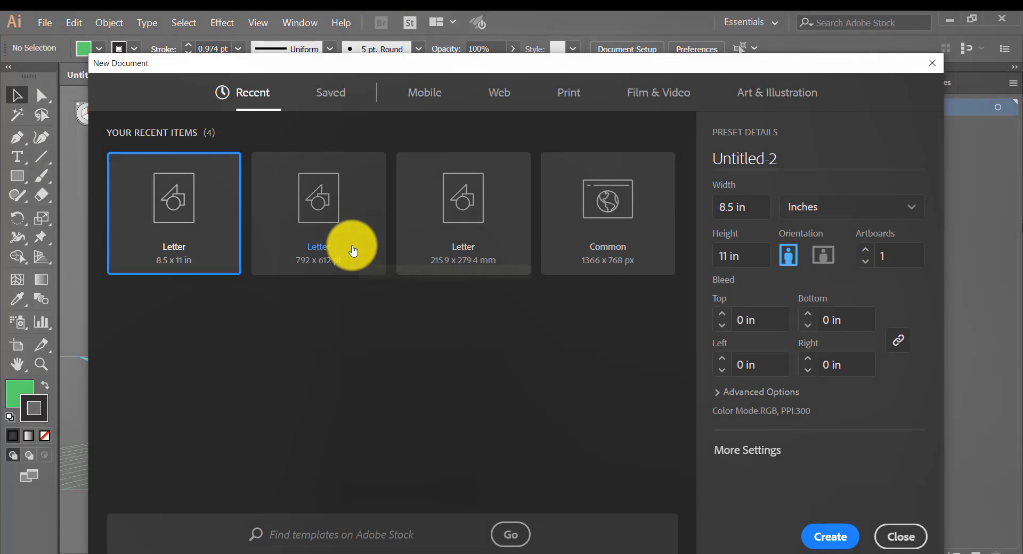
key(Escape)
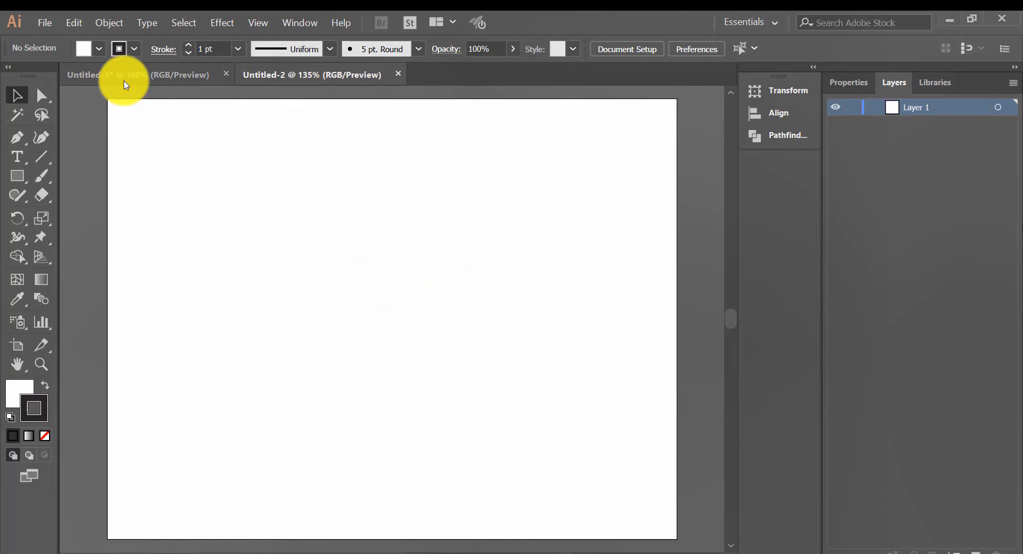
Show the two-point perspective grid, lower its wall height below the horizon line and enlarge its grid cells.
click(43, 258)
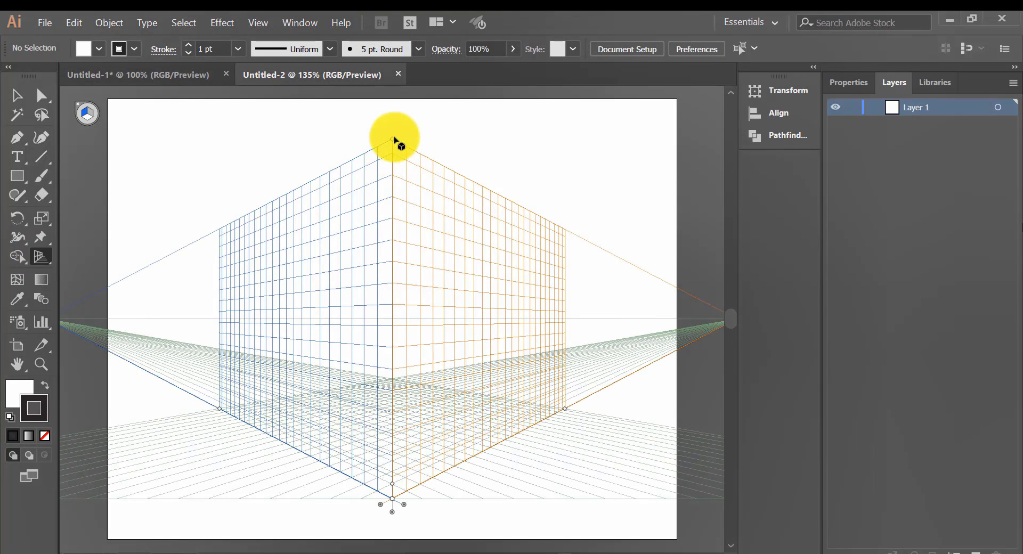
drag(393, 141, 404, 293)
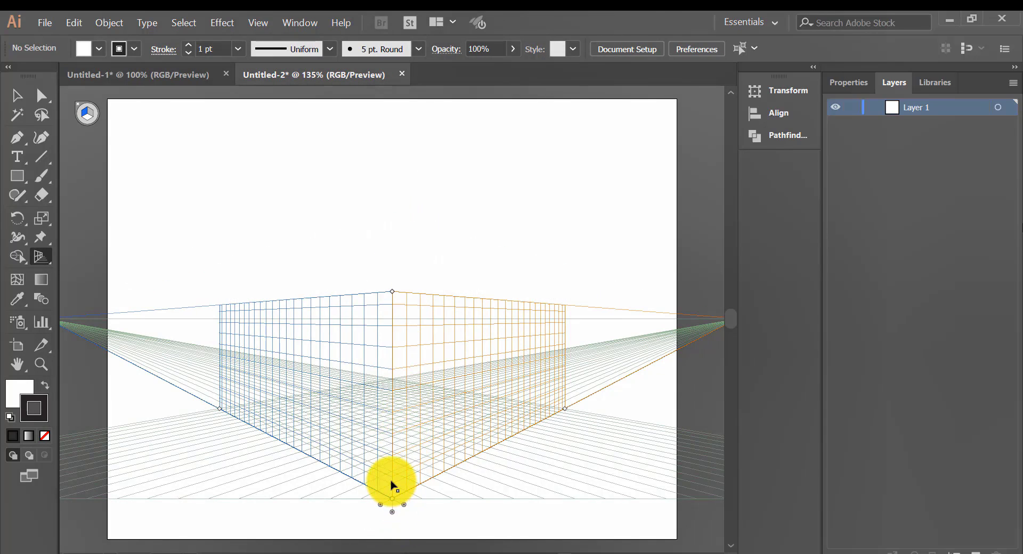
drag(392, 478, 392, 463)
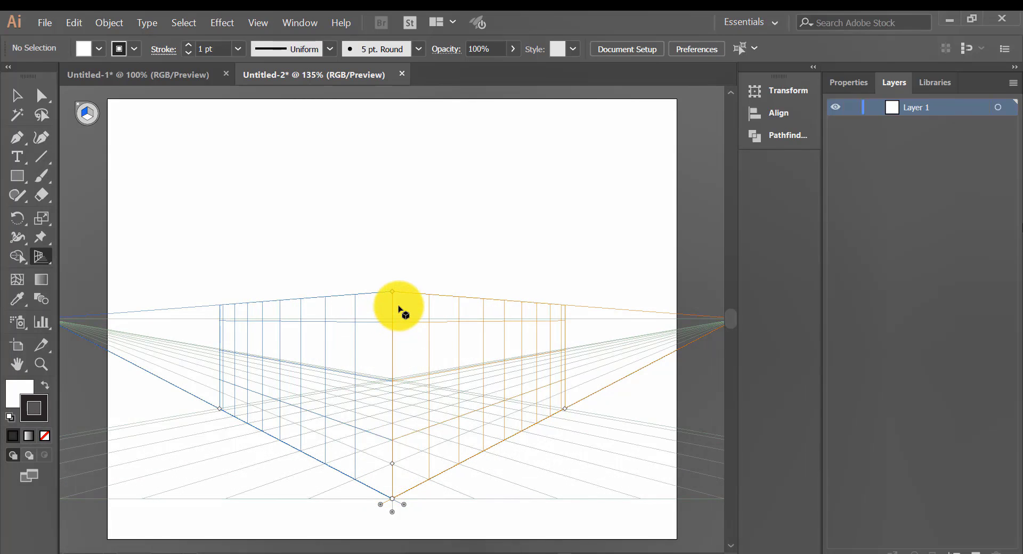
drag(393, 292, 401, 377)
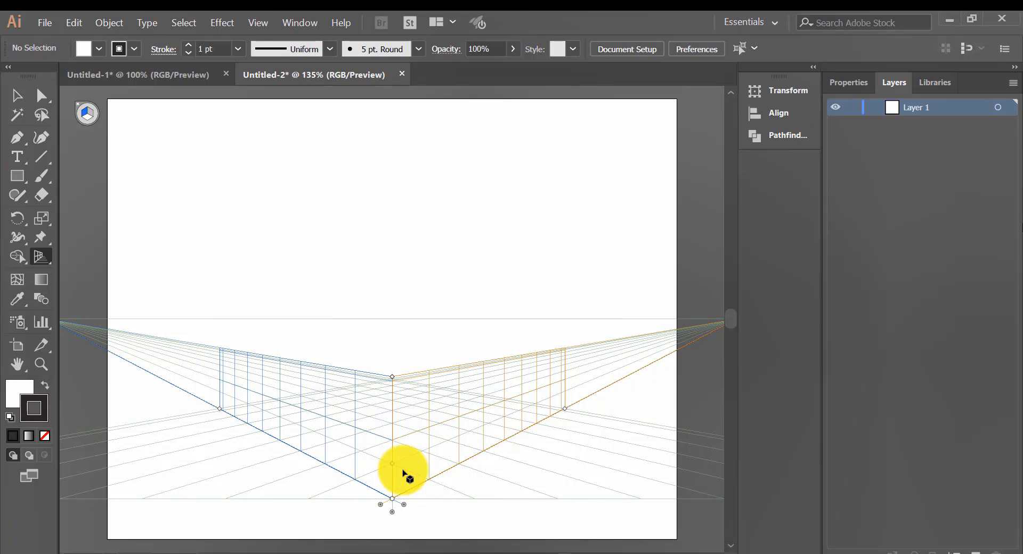
mouse_move(395, 468)
mouse_down()
mouse_move(394, 447)
mouse_move(395, 470)
mouse_up()
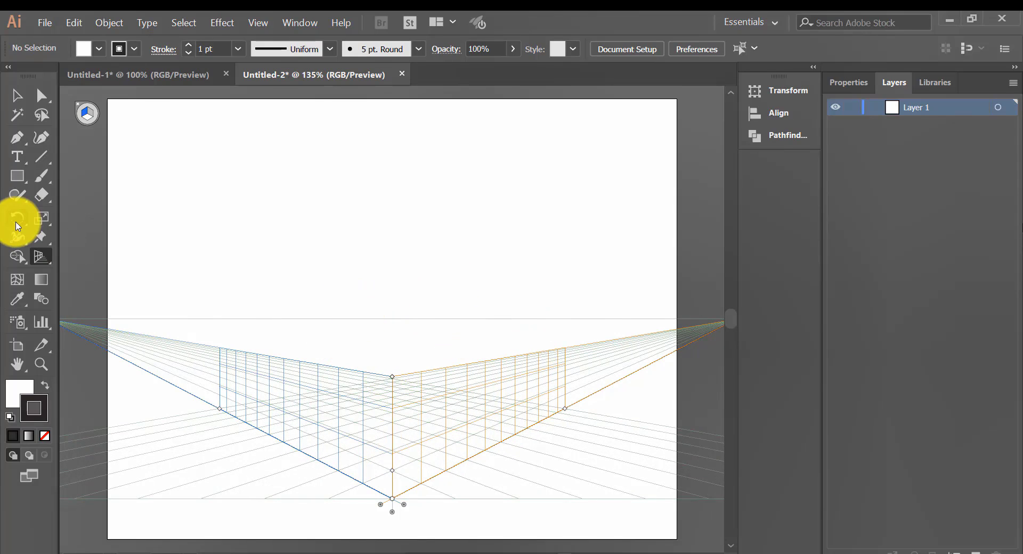
Draw a rectangle with CMYK Cyan fill on the left perspective plane, covering the grid wall from the top centre corner to its outer bottom corner.
click(17, 178)
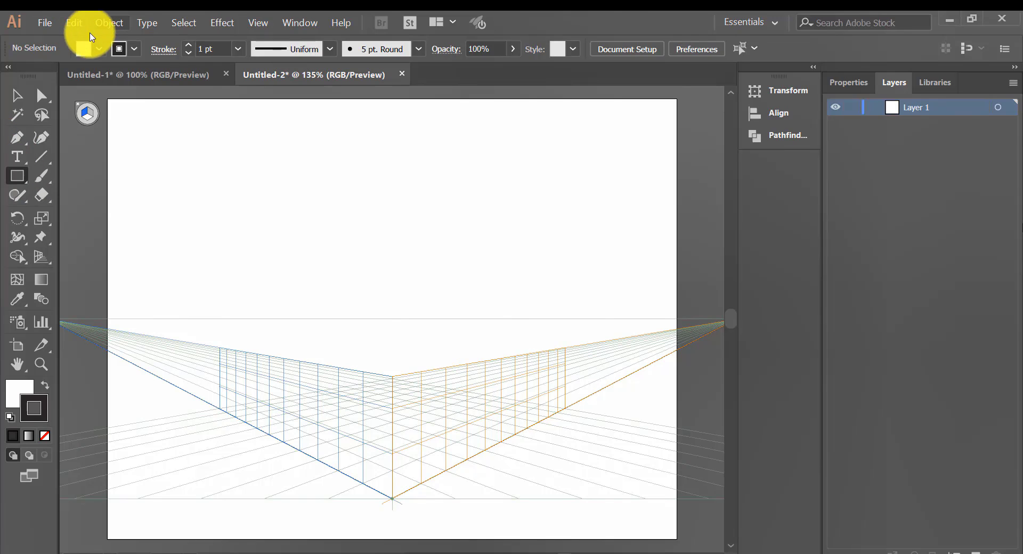
click(100, 47)
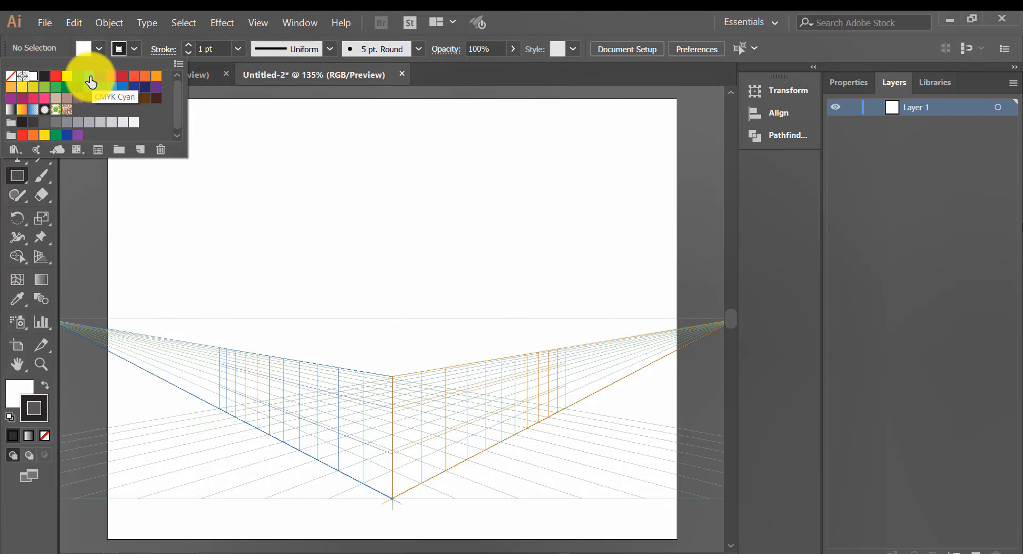
click(210, 258)
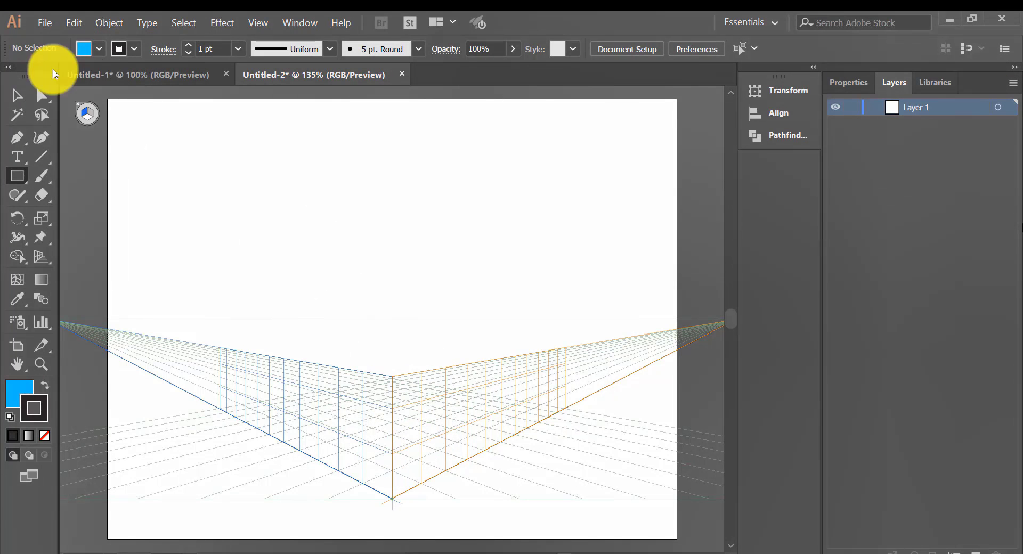
click(395, 381)
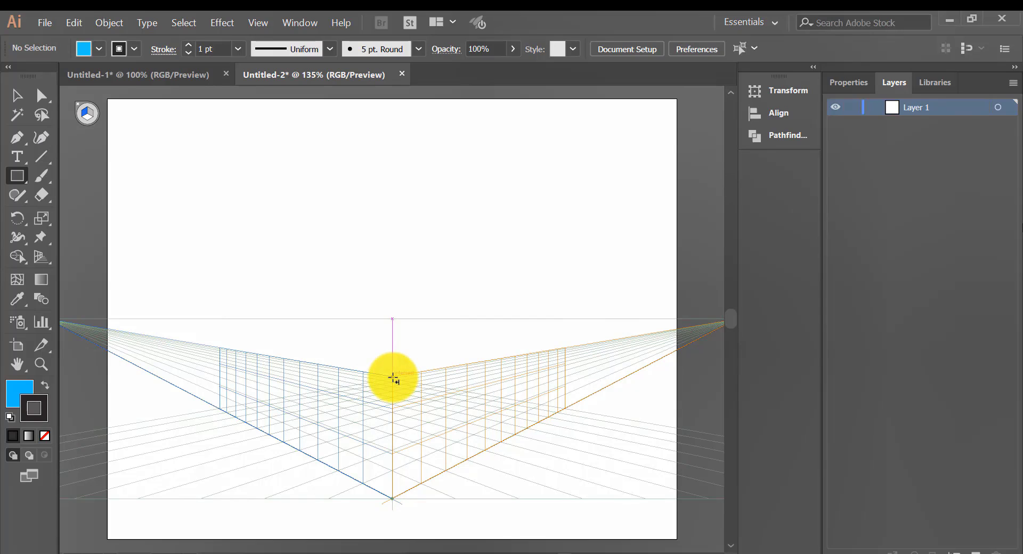
click(393, 379)
click(569, 321)
drag(392, 377, 220, 407)
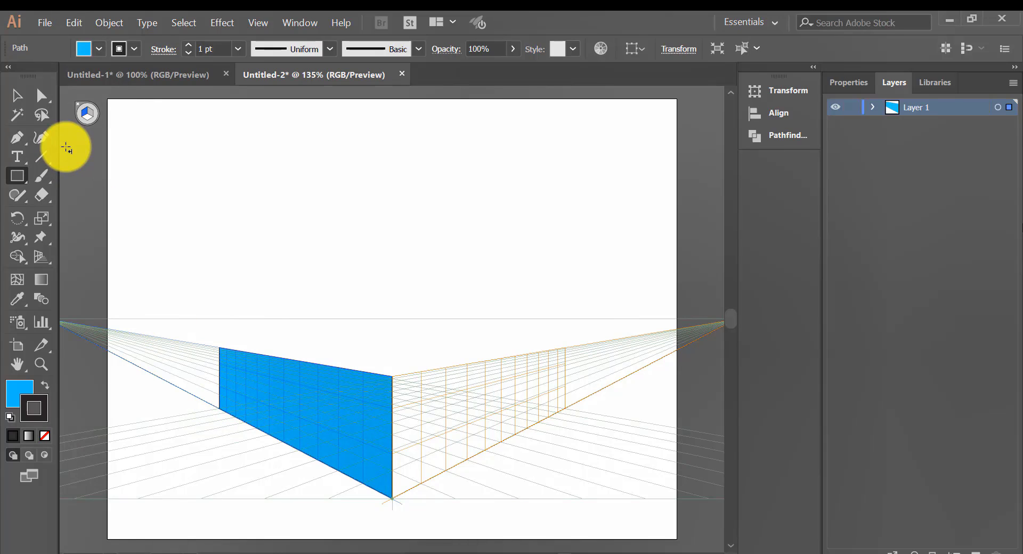
Draw a dark blue rectangle about 679 pt wide on the right perspective plane, covering the whole grid wall, and deselect it.
click(91, 114)
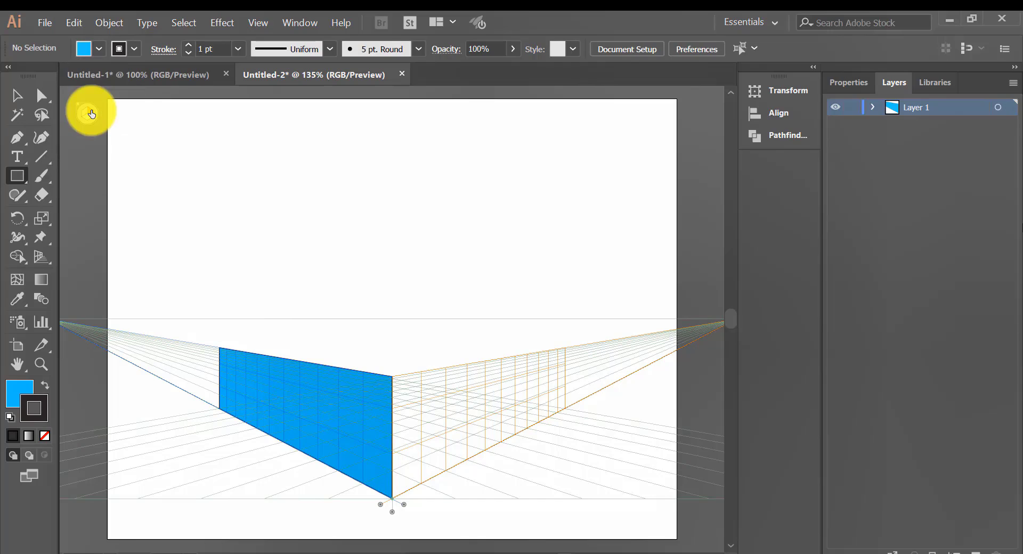
click(99, 49)
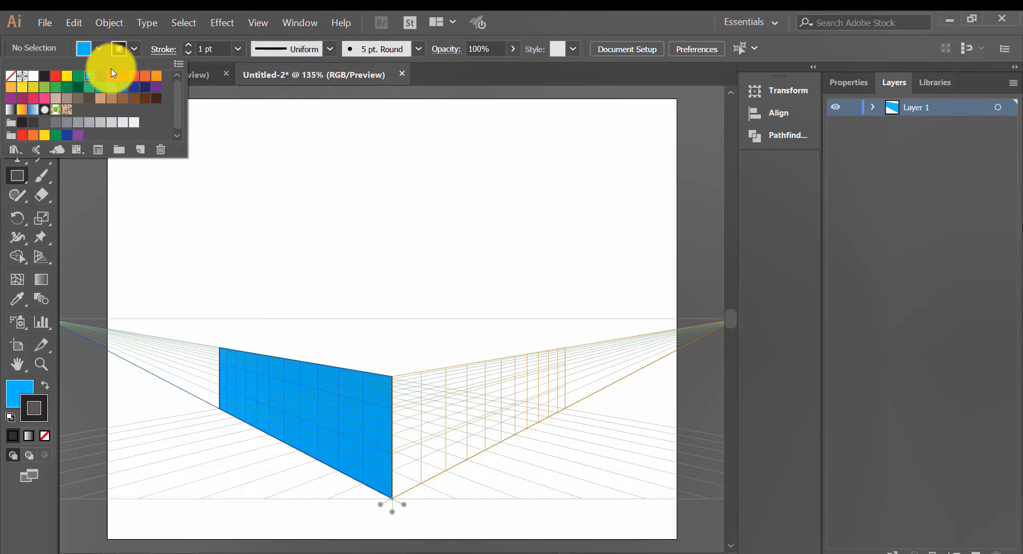
click(99, 76)
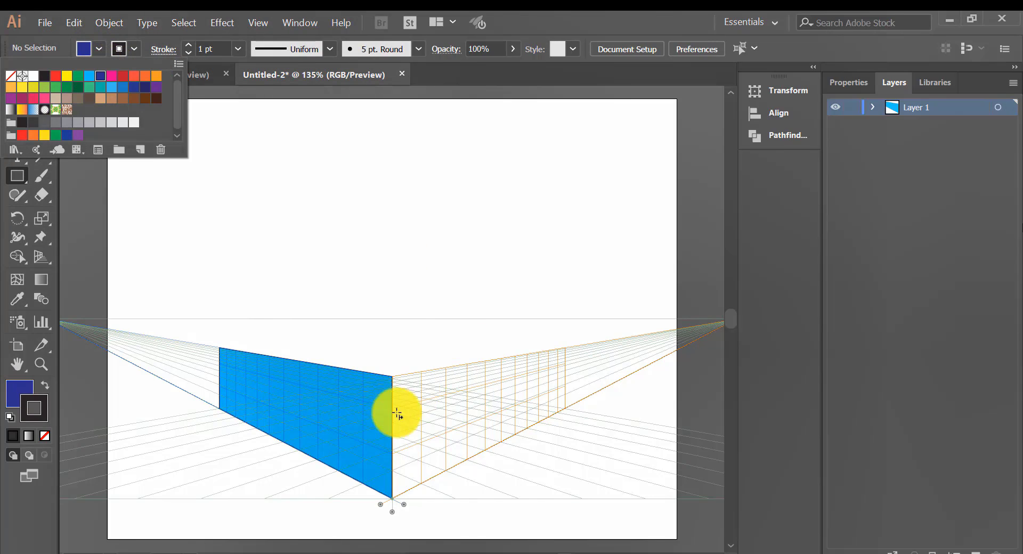
click(393, 379)
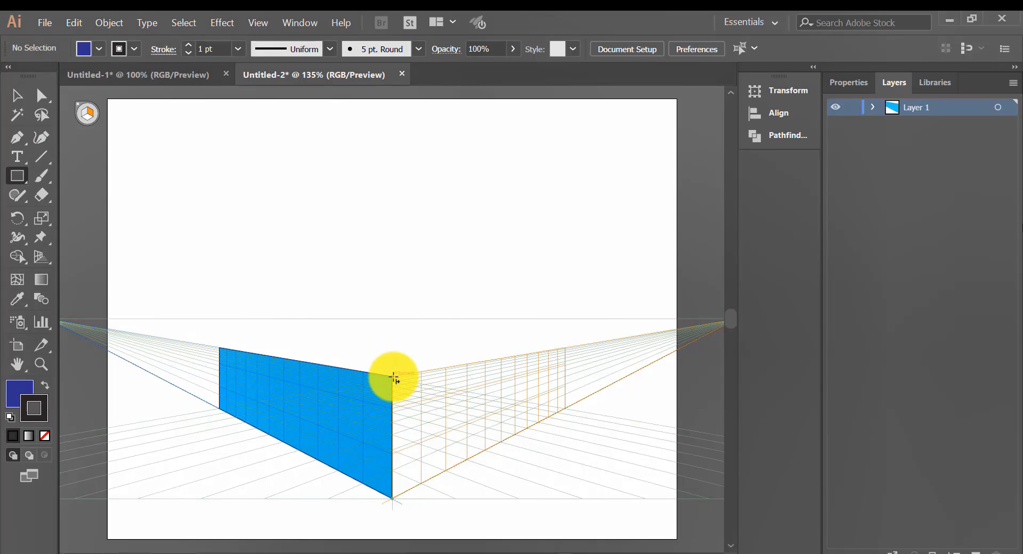
drag(393, 378, 559, 407)
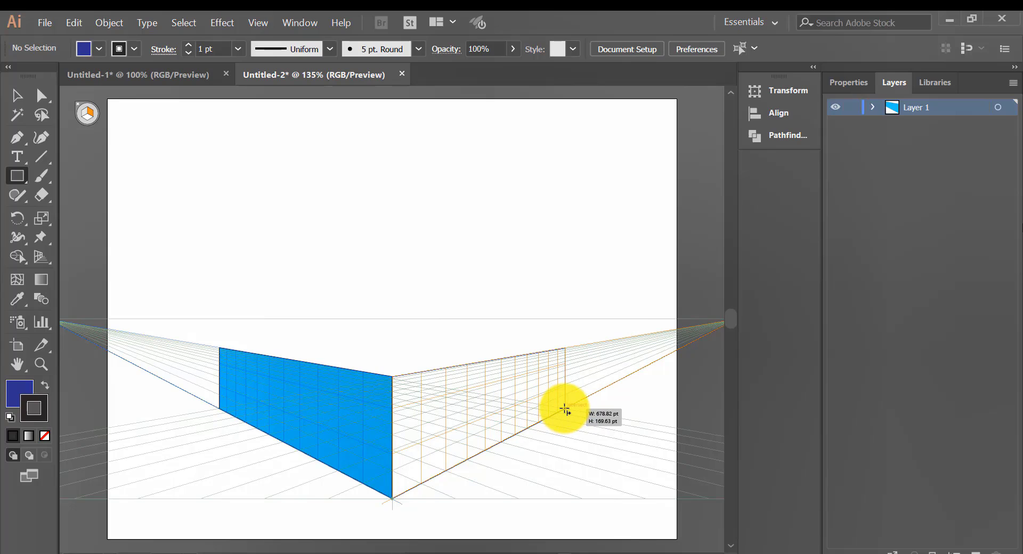
drag(565, 409, 565, 409)
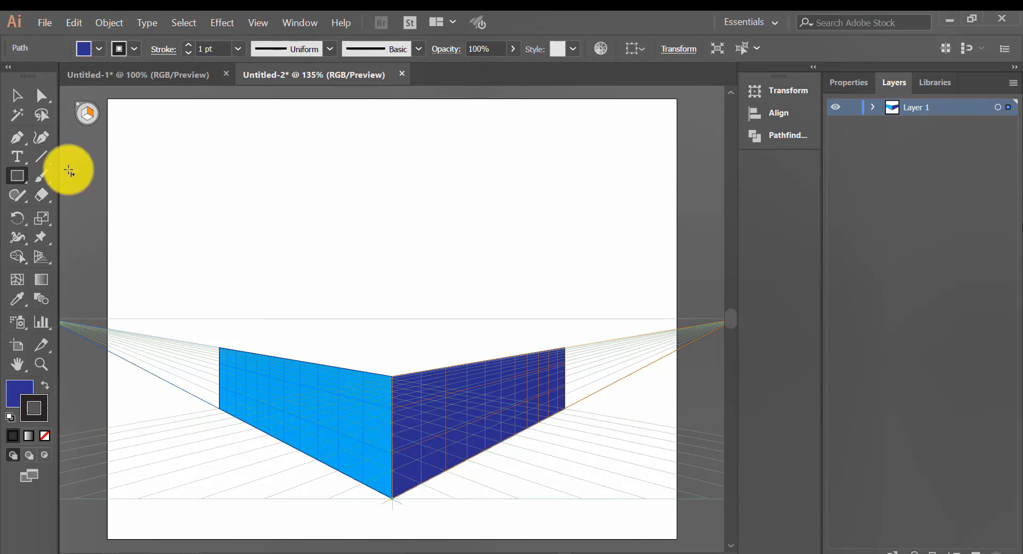
click(15, 99)
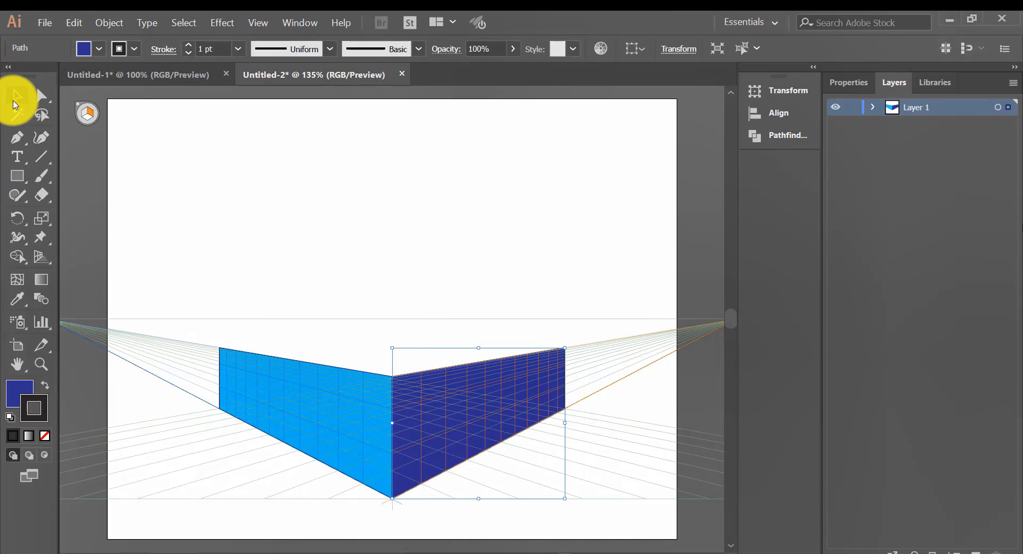
click(255, 295)
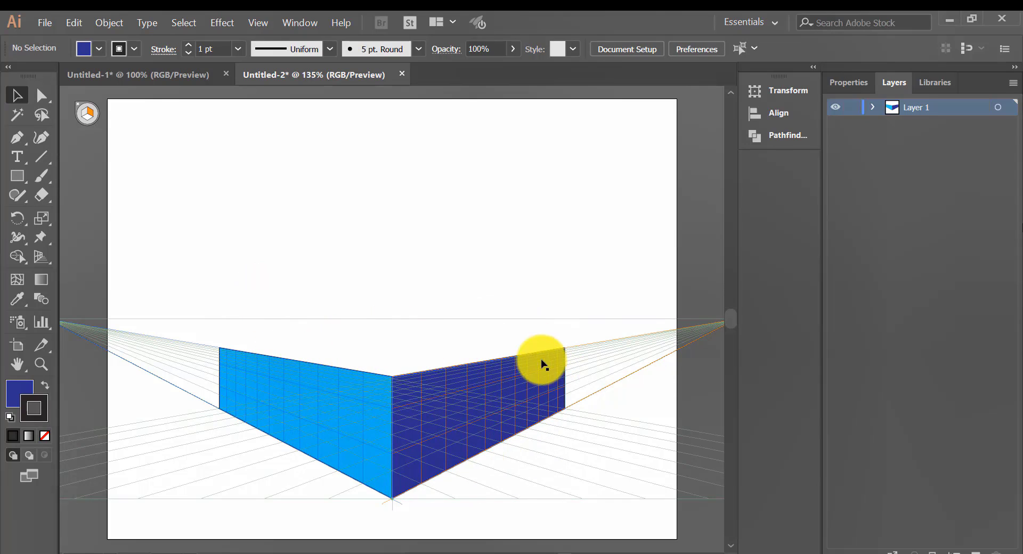
Draw a yellow rectangle on the horizontal perspective plane, spanning the outer top corners of the two walls as the box's top.
click(17, 183)
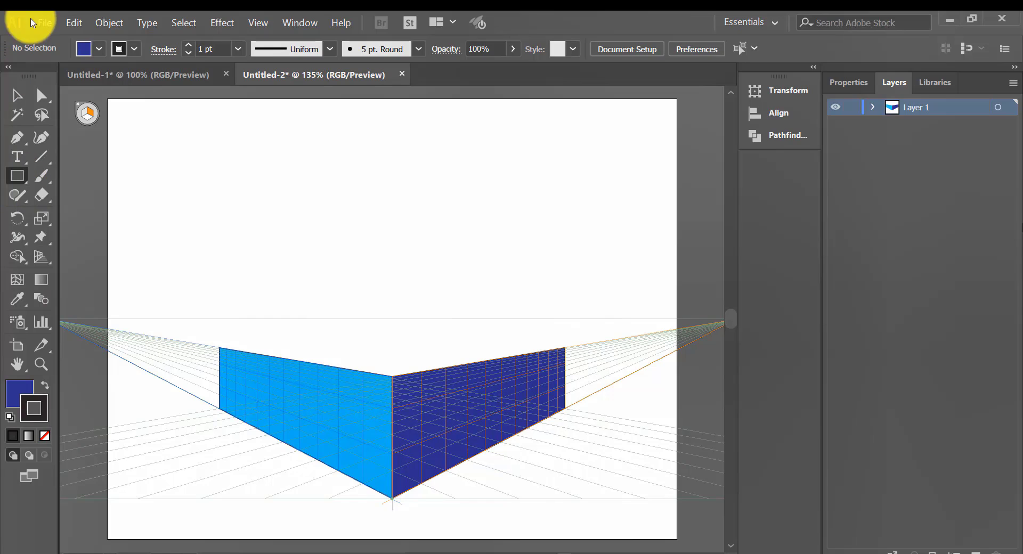
click(101, 49)
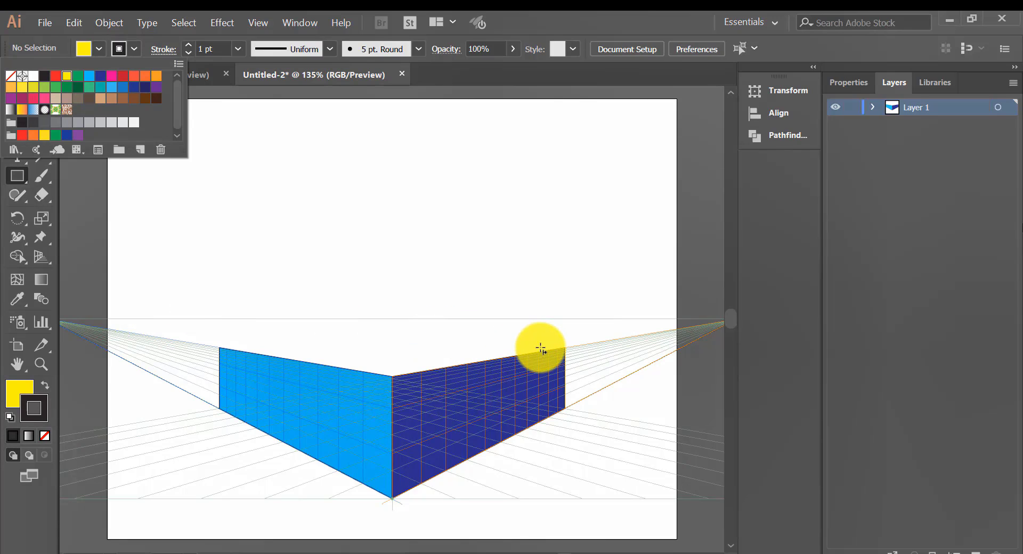
click(247, 236)
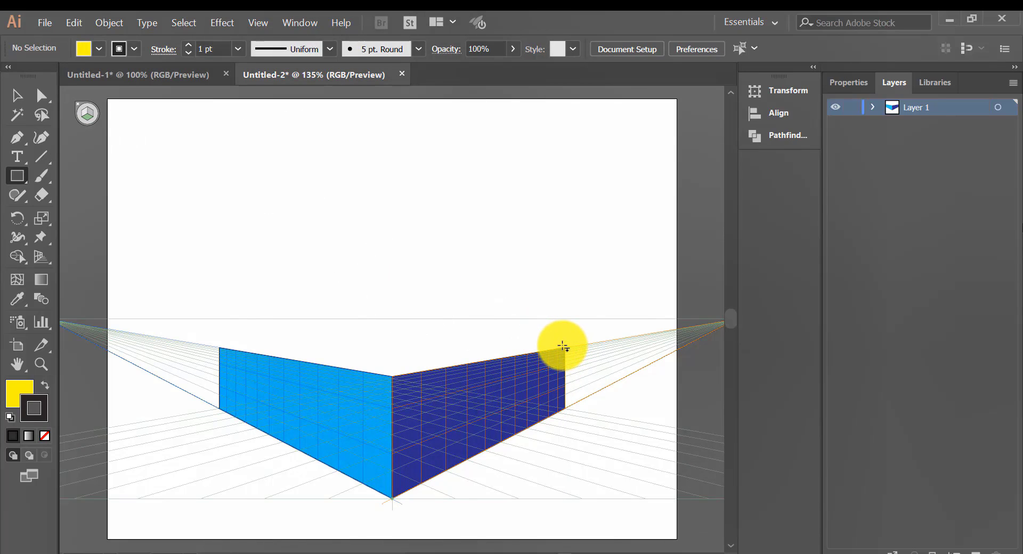
mouse_move(563, 347)
mouse_down()
mouse_move(288, 338)
mouse_move(285, 346)
mouse_move(251, 343)
mouse_move(247, 355)
mouse_move(220, 347)
mouse_up()
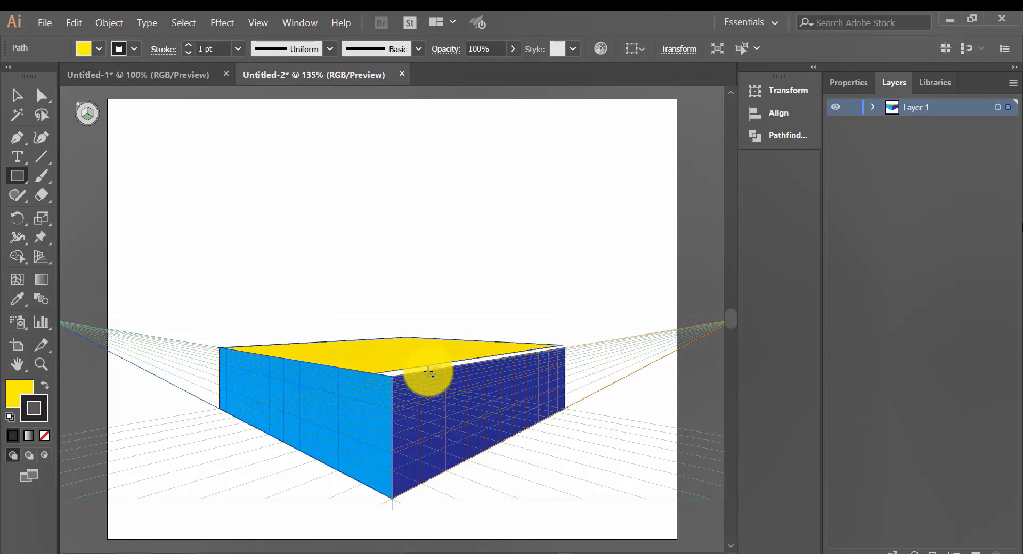
Scale the yellow top face in perspective so its front corner meets the shared top corner of the two side faces.
scroll(428, 371, up, 5)
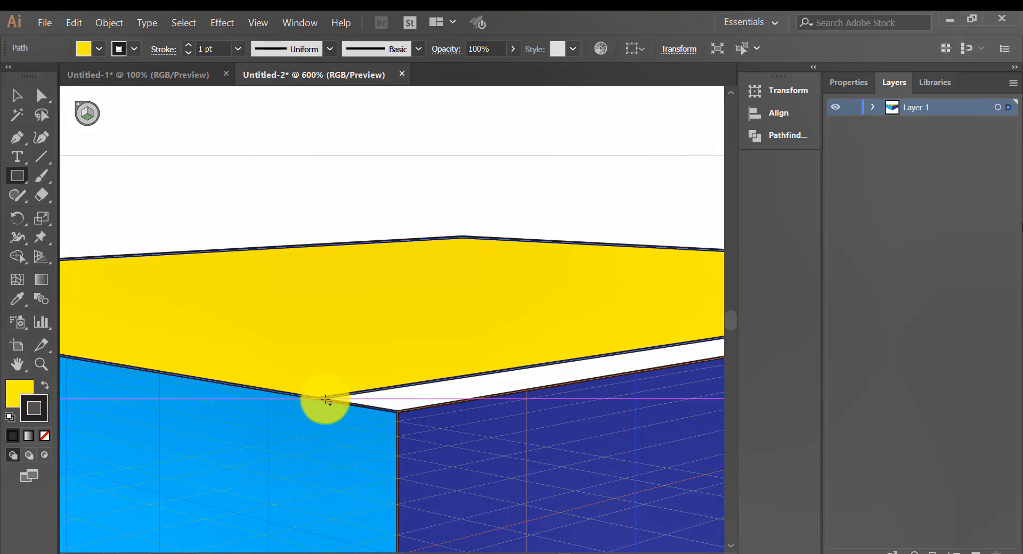
drag(318, 401, 397, 413)
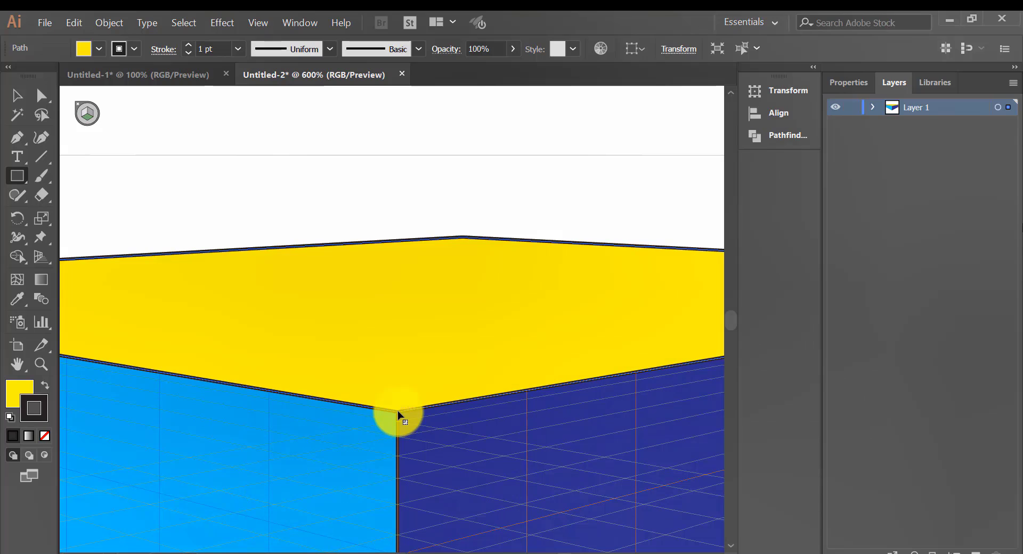
key(ctrl+minus)
key(ctrl+minus)
key(ctrl+minus)
key(ctrl+minus)
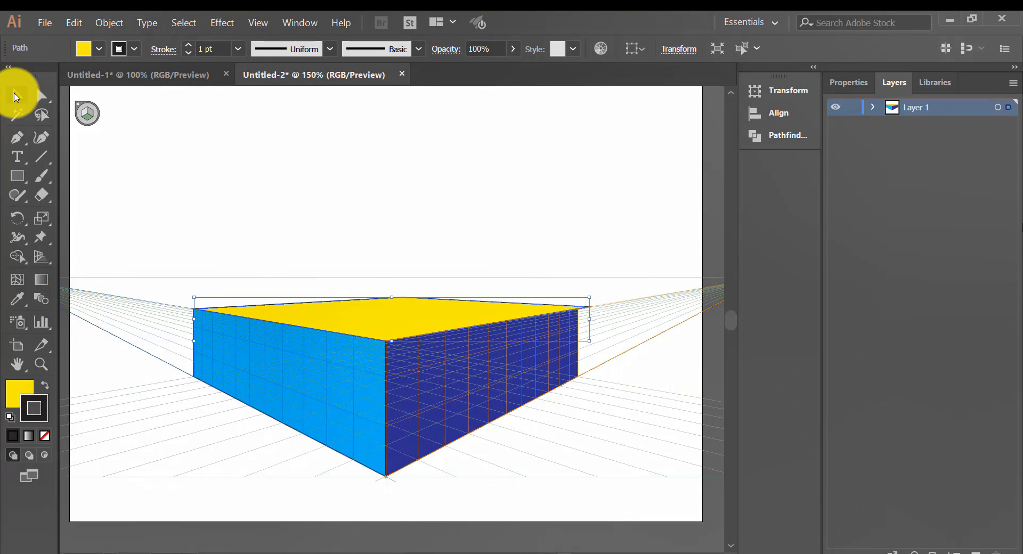
Group the three faces of the box into one object and deselect it.
click(16, 96)
click(250, 156)
right_click(348, 419)
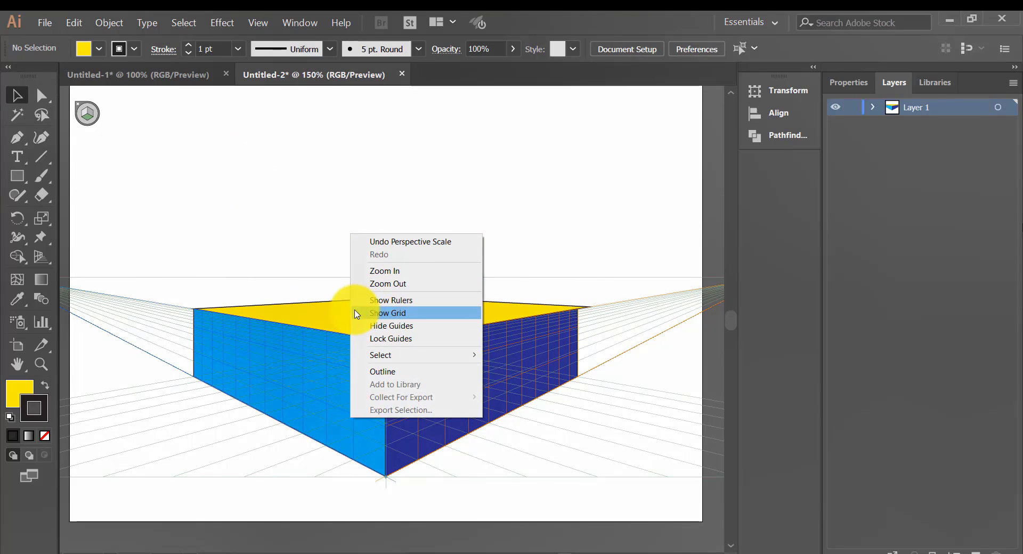
click(183, 253)
drag(182, 252, 559, 469)
right_click(419, 377)
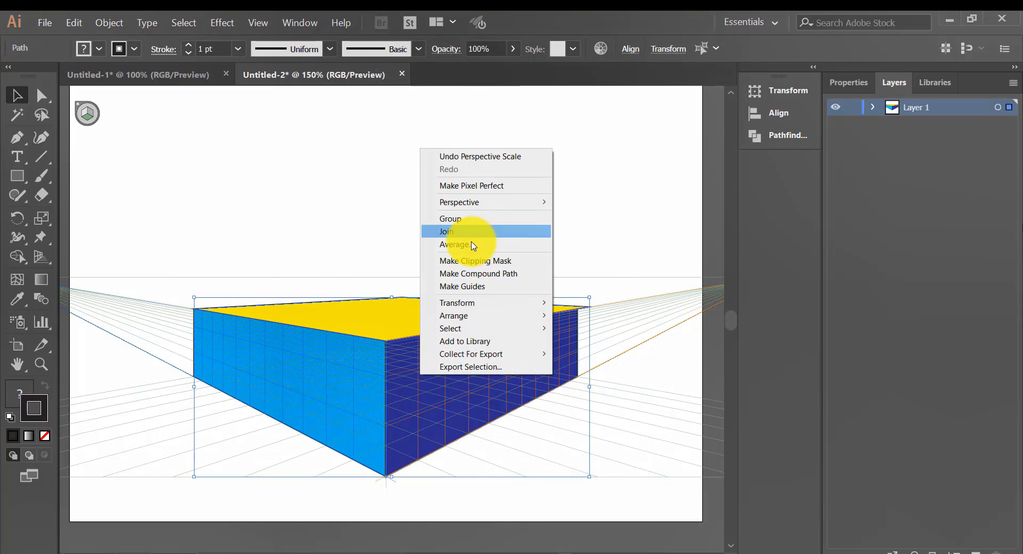
click(477, 221)
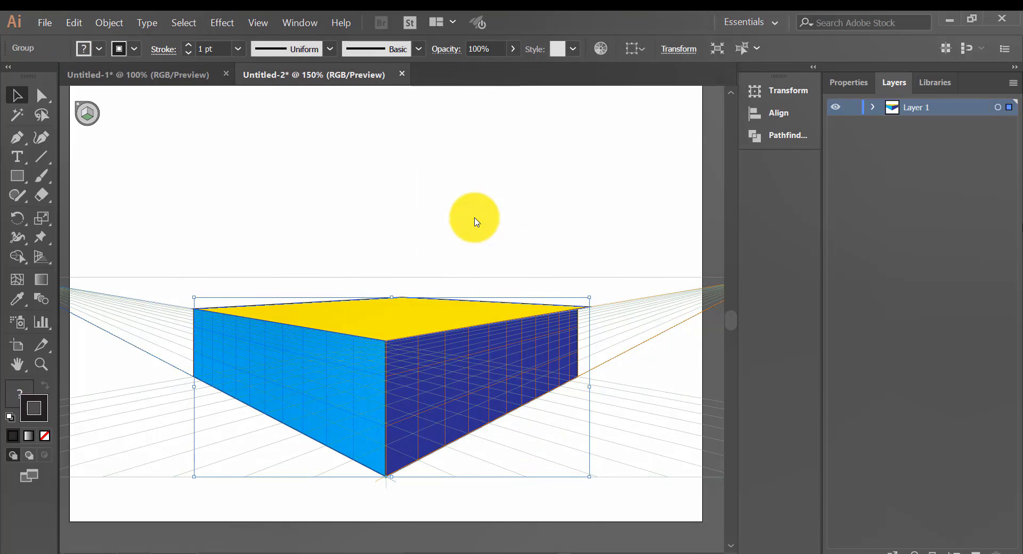
click(373, 213)
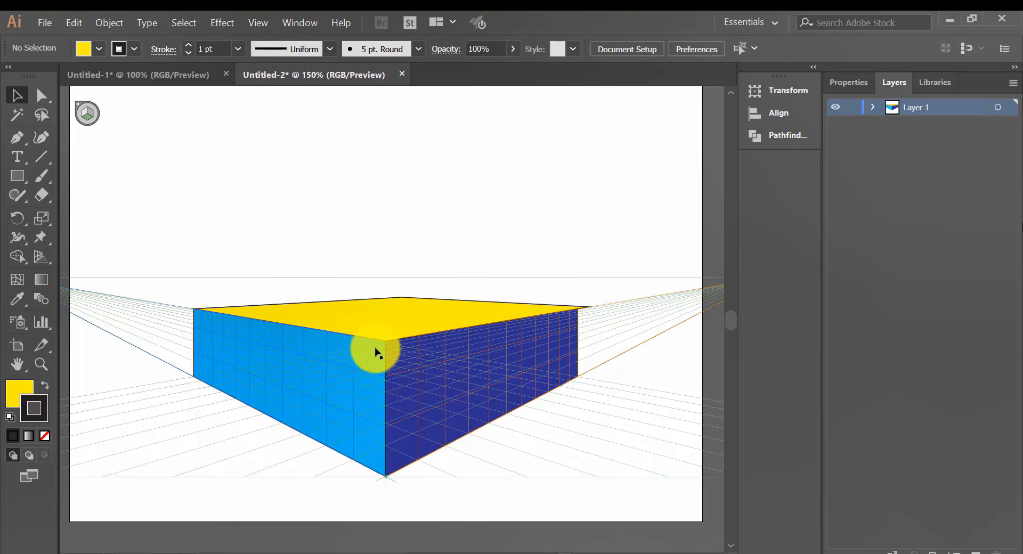
Move the grouped box straight up above the perspective grid and deselect it.
drag(382, 328, 388, 186)
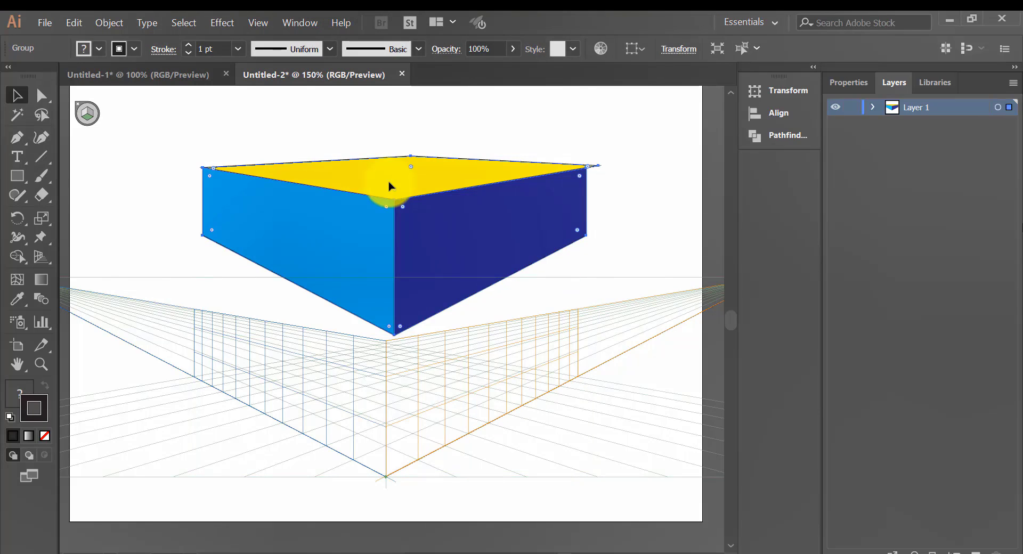
key(ctrl+minus)
key(ctrl+minus)
click(406, 265)
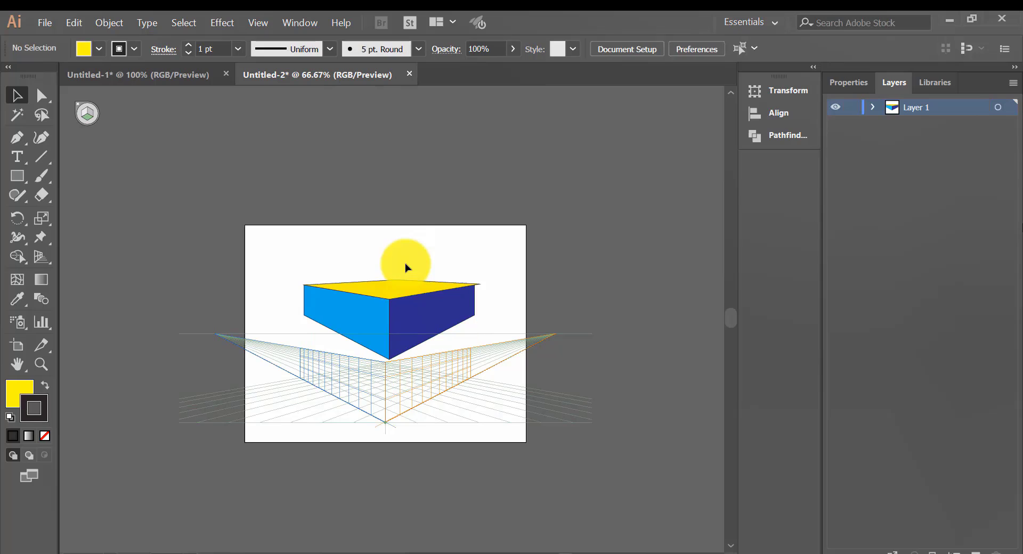
drag(401, 295, 401, 295)
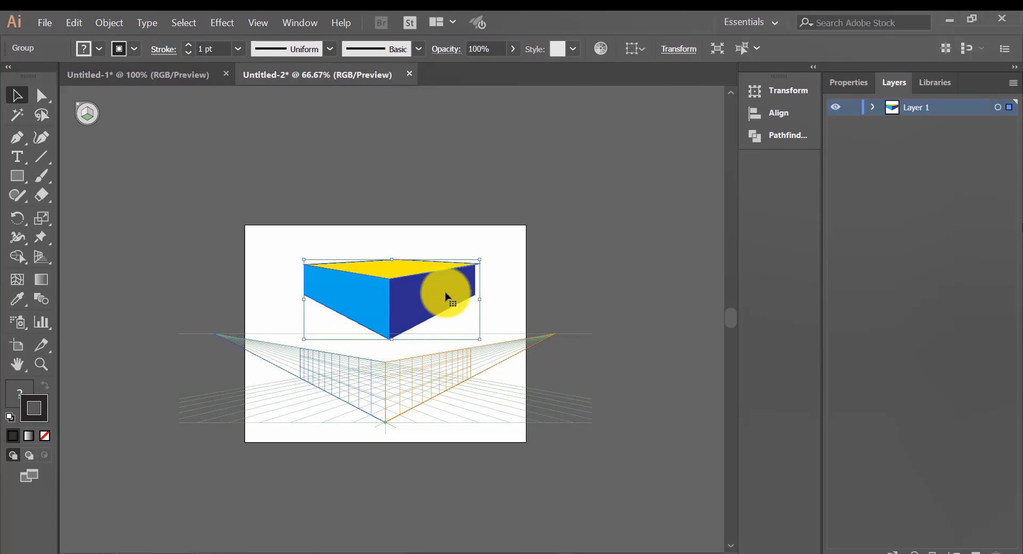
click(479, 293)
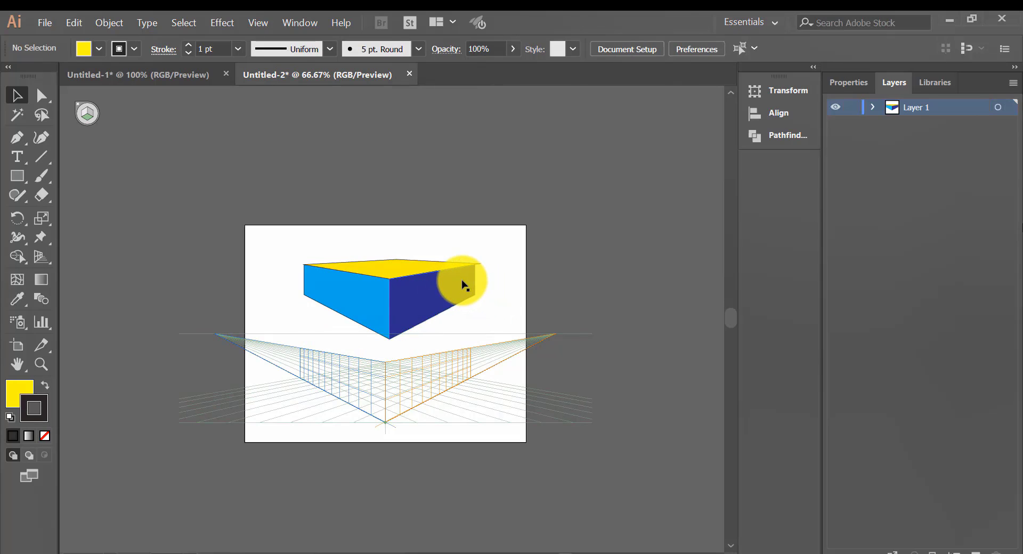
Isolate the box group to edit the protruding corner of its yellow top face.
click(462, 284)
key(ctrl+plus)
key(ctrl+plus)
key(ctrl+plus)
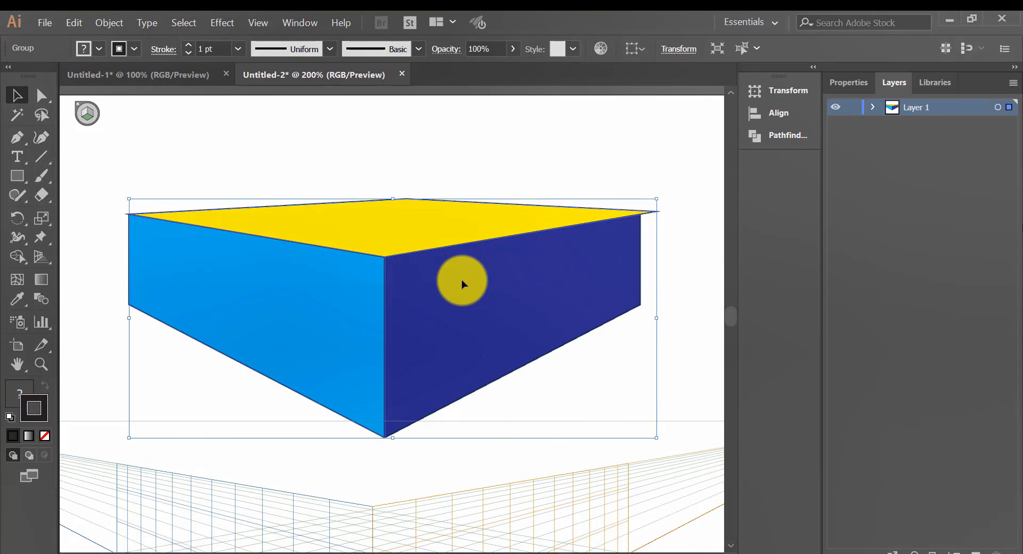
key(ctrl+plus)
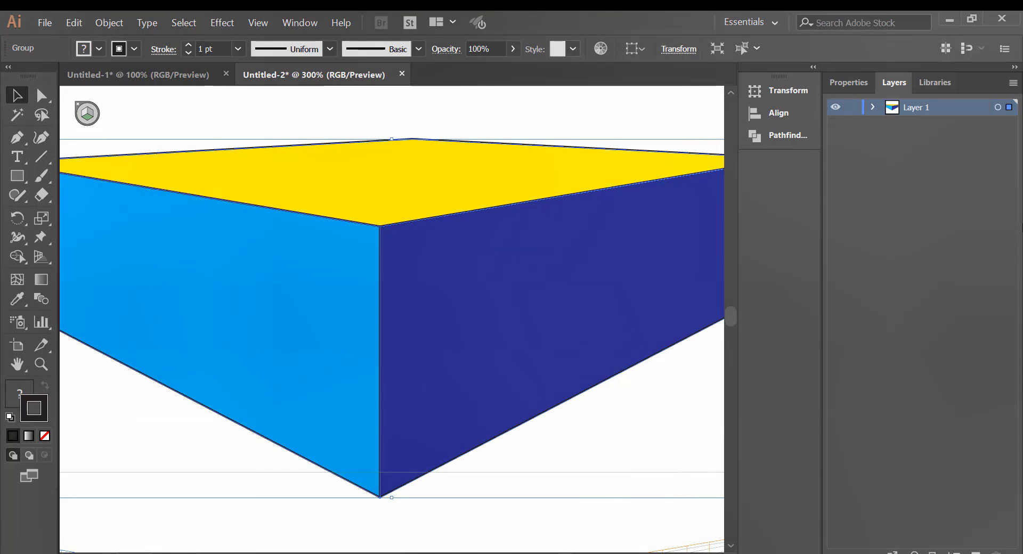
click(15, 366)
drag(461, 304, 297, 329)
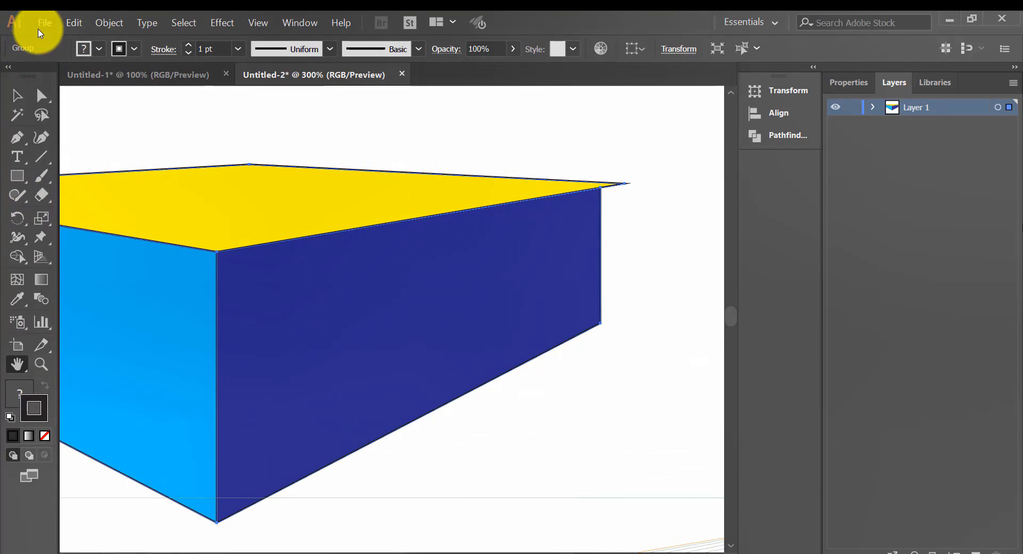
click(18, 98)
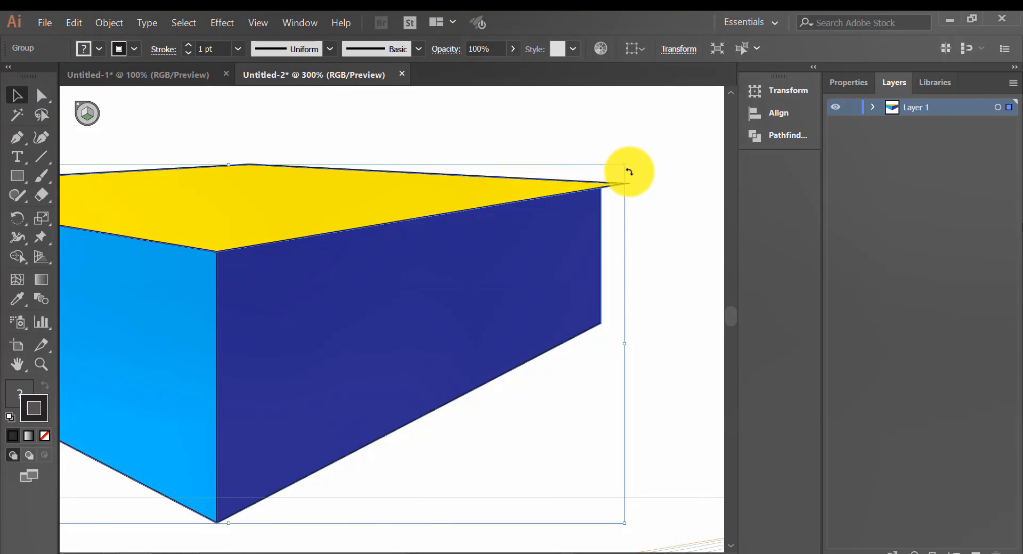
double_click(566, 195)
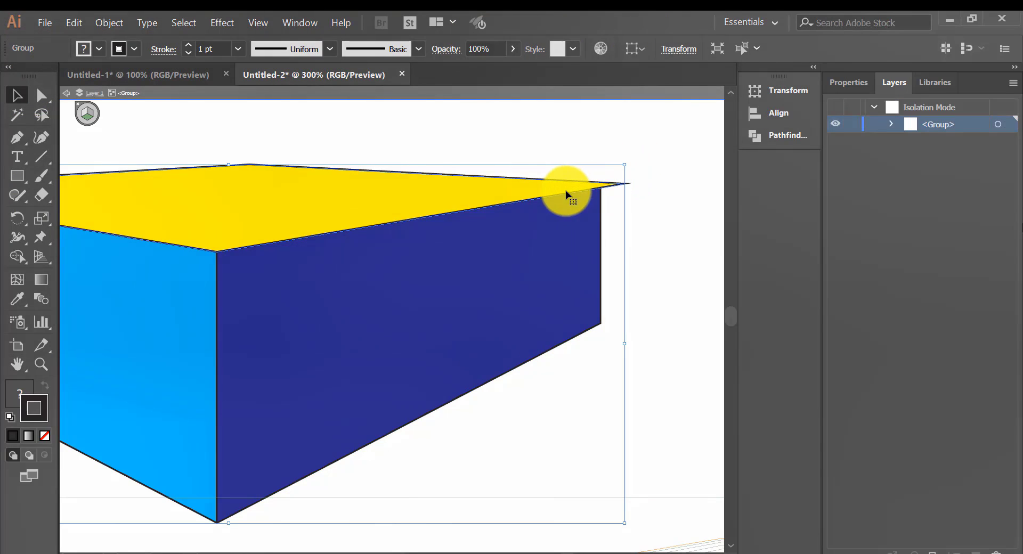
Move the yellow top's protruding anchor point onto the upper outer corner of the dark blue face using Direct Selection, and deselect it.
click(51, 99)
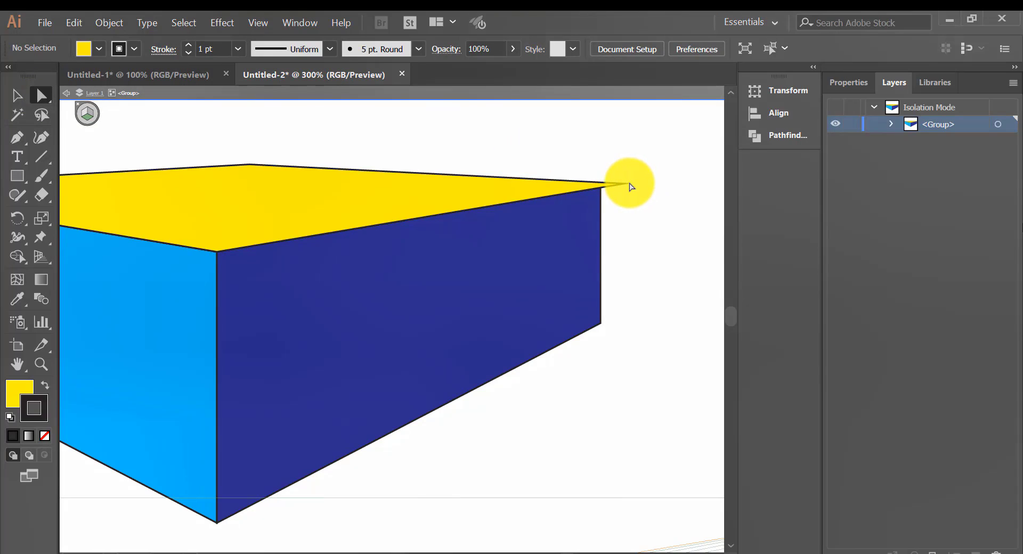
drag(614, 187, 605, 191)
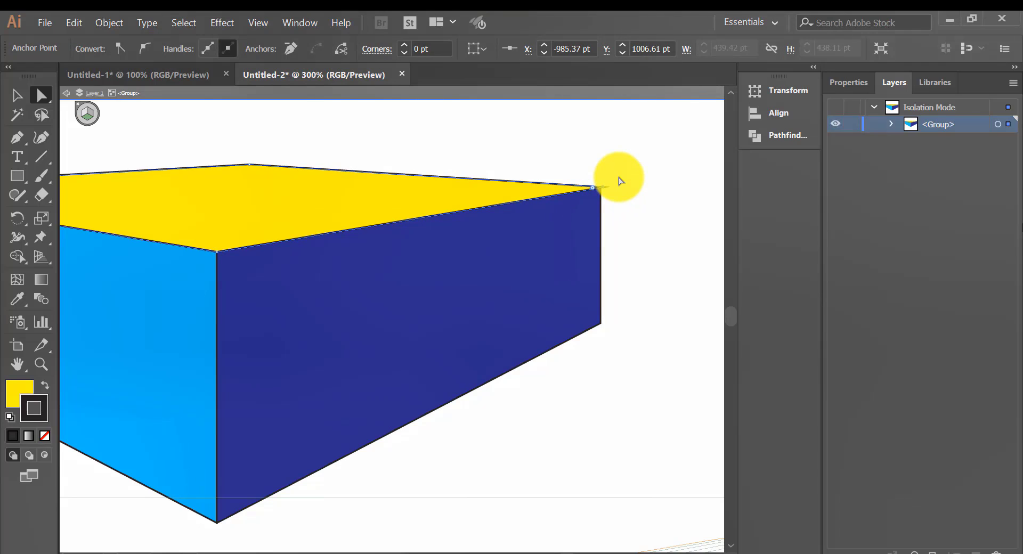
click(619, 181)
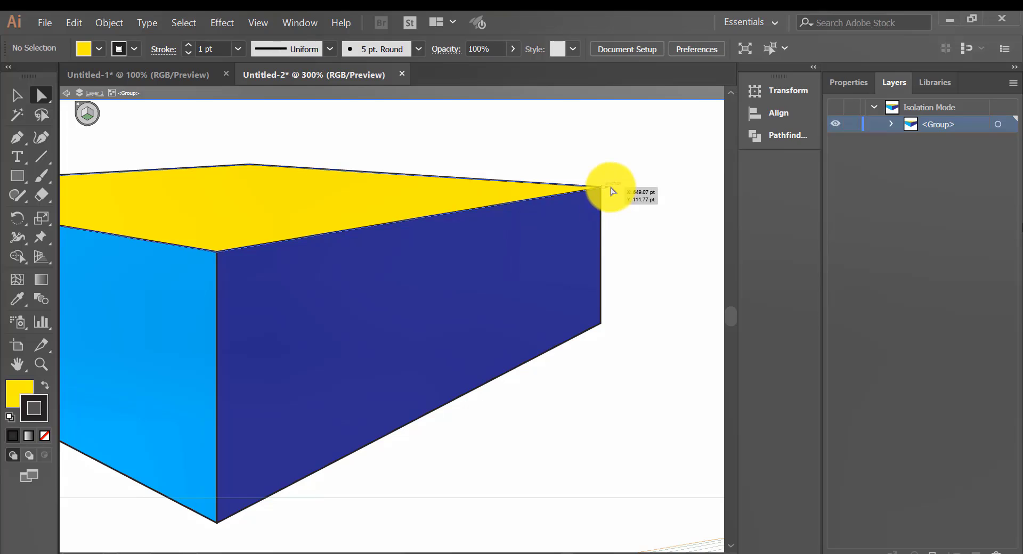
drag(605, 189, 599, 187)
click(642, 191)
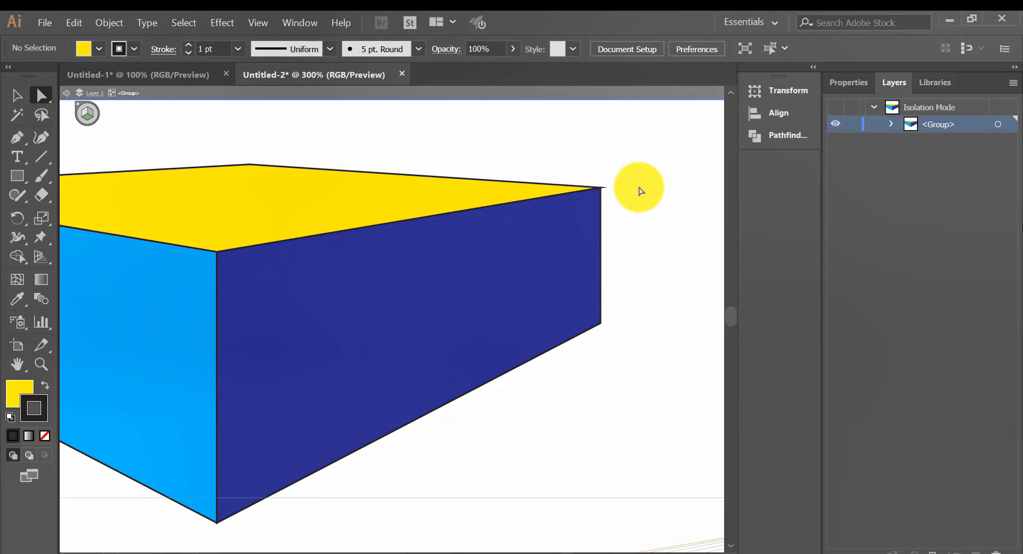
Scale the yellow top face down slightly in perspective from its far corner with the Perspective Selection tool.
key(ctrl+minus)
key(ctrl+minus)
key(ctrl+minus)
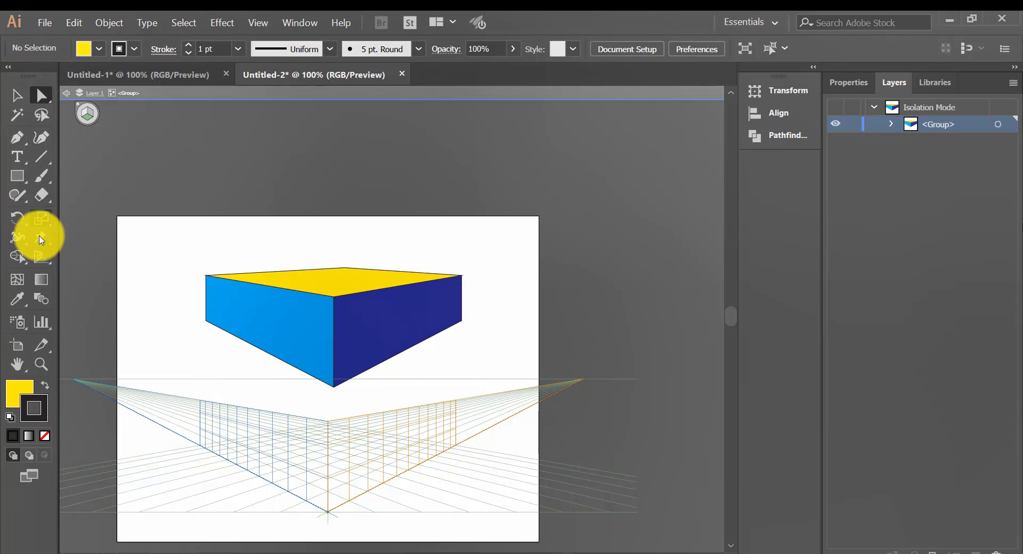
click(41, 258)
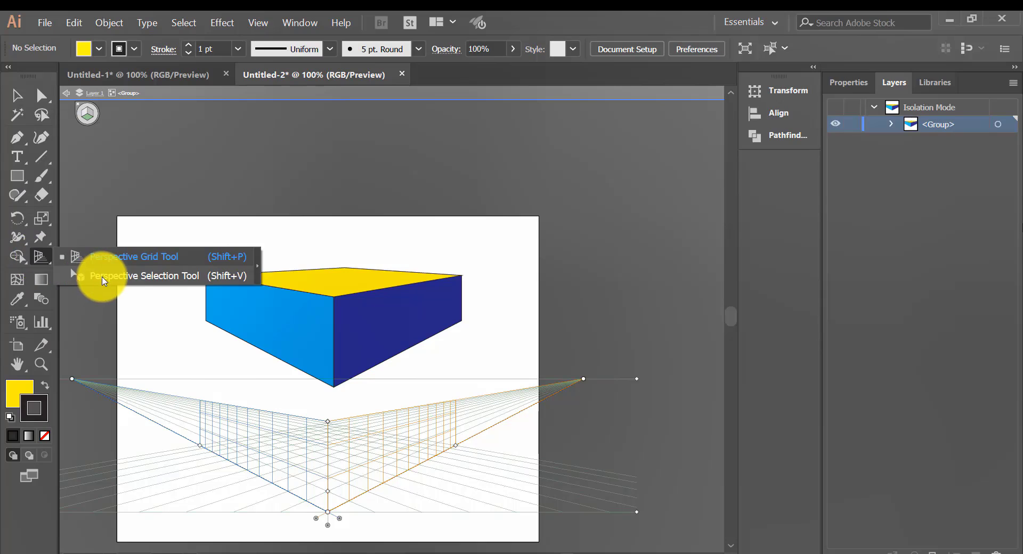
click(104, 277)
click(264, 319)
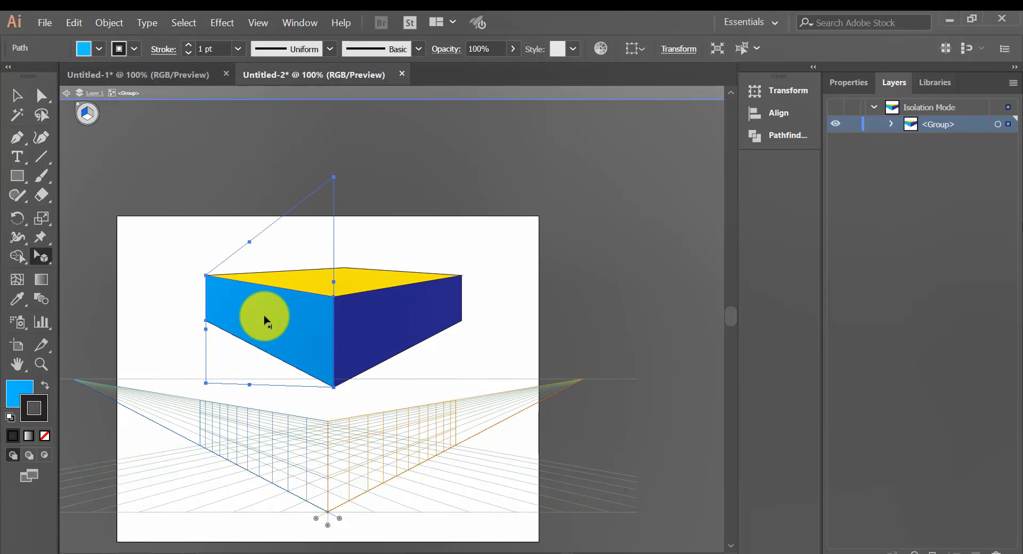
click(364, 280)
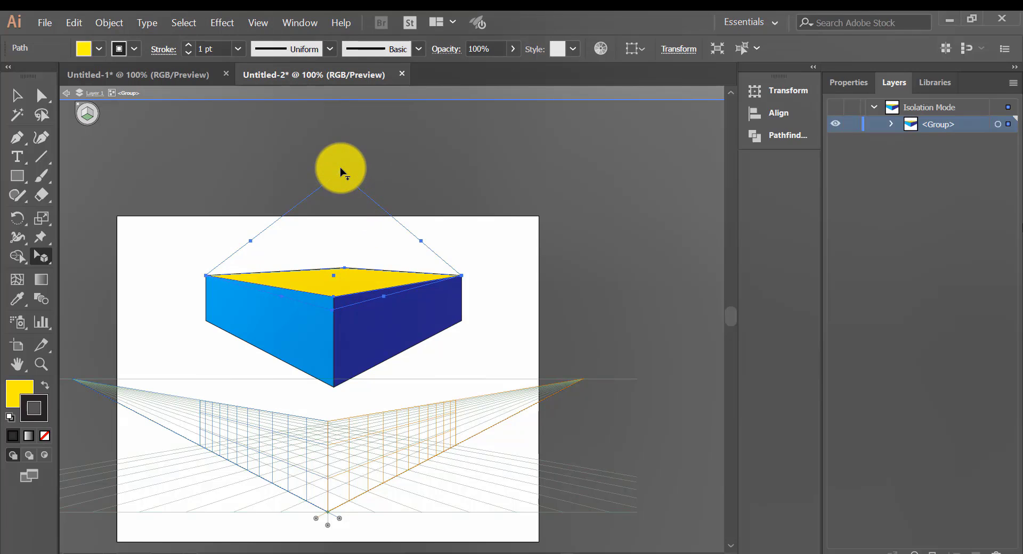
drag(341, 168, 340, 182)
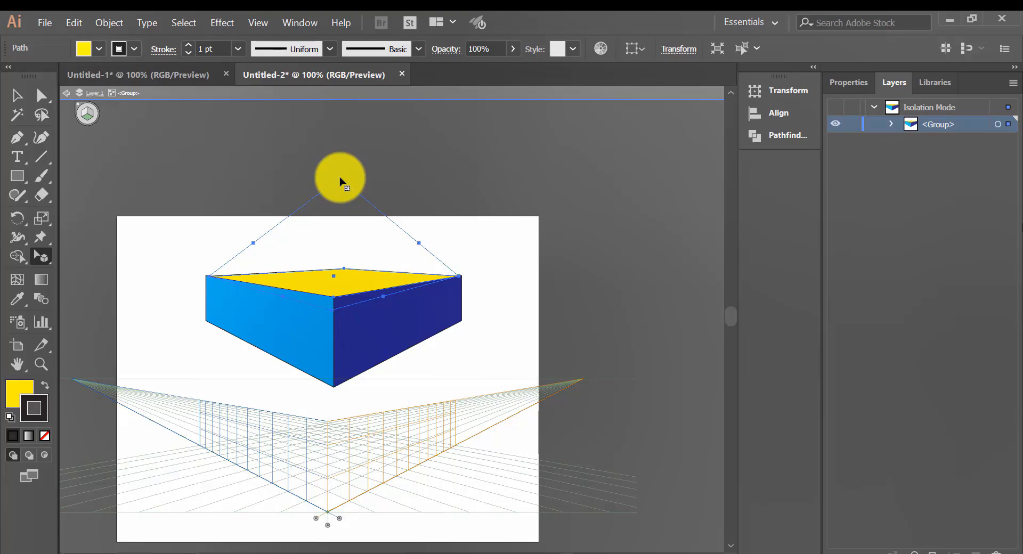
Select the dark blue, light blue and yellow faces in turn to examine their perspective planes, and clear the selection.
click(389, 346)
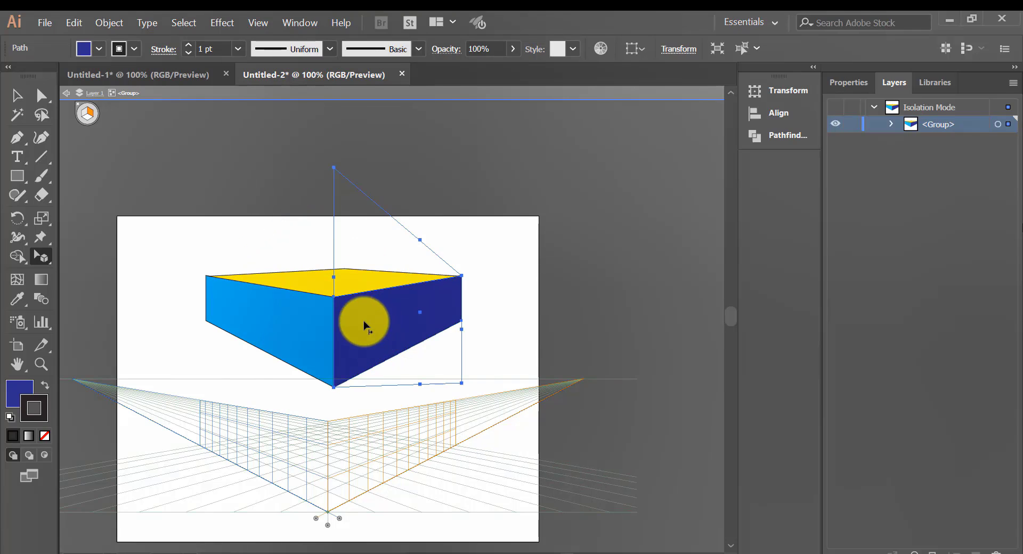
click(281, 303)
click(365, 285)
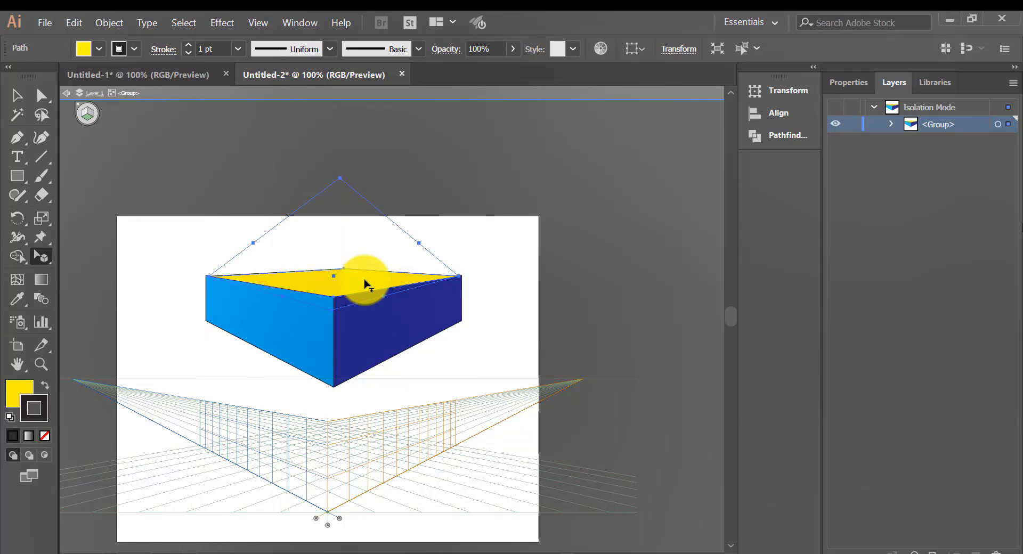
click(458, 373)
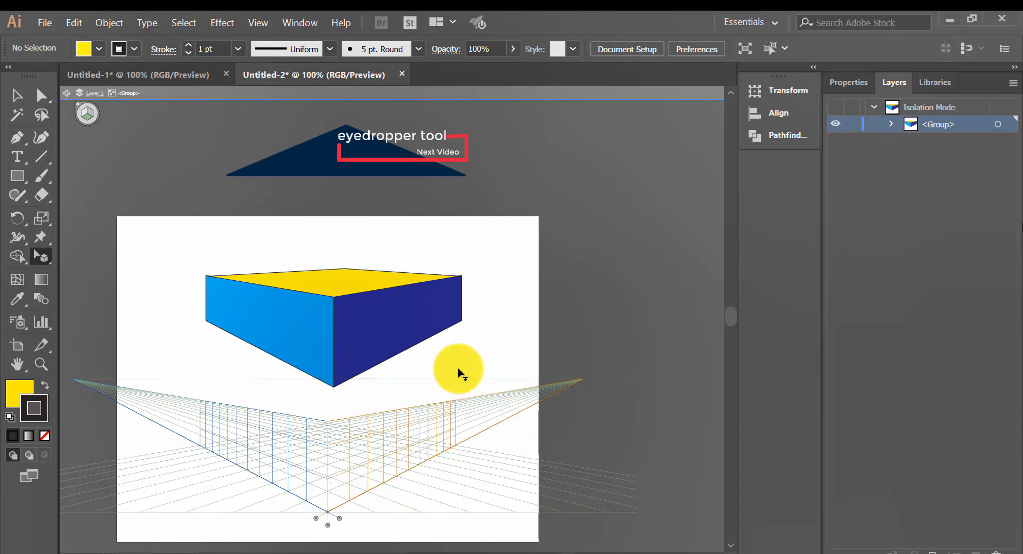